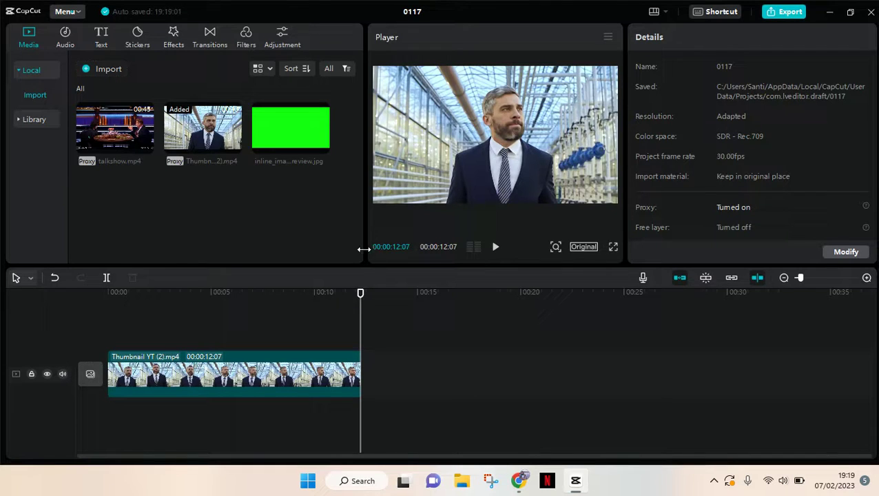
Scrub the greenhouse clip across its full 12 seconds and return to 00:00:00:00
left_click_drag(360, 294, 67, 287)
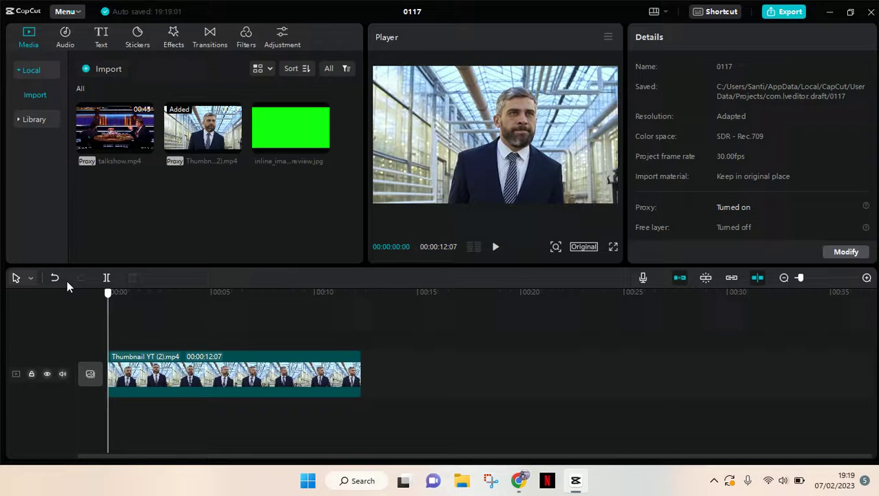
mouse_move(257, 308)
left_mouse_down()
mouse_move(365, 315)
mouse_move(79, 322)
left_mouse_up()
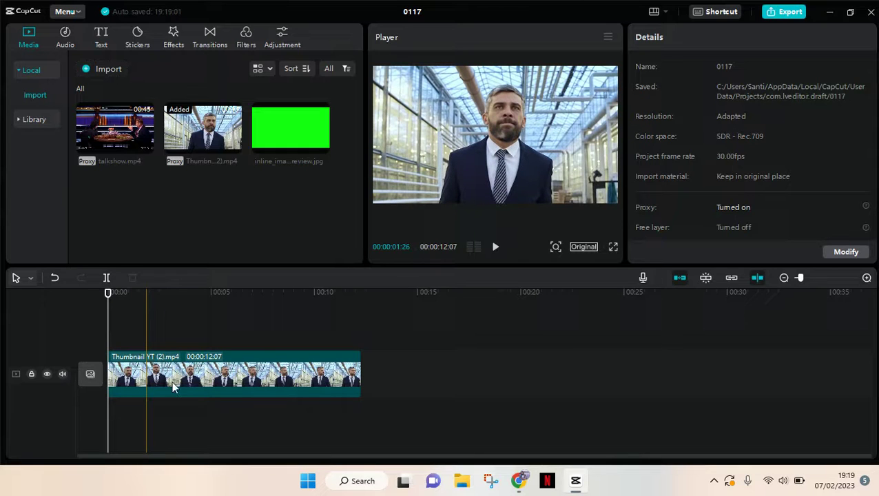
Select the Thumbnail YT (2).mp4 clip and apply Reverse until 'Reverse completed' appears
left_click(243, 365)
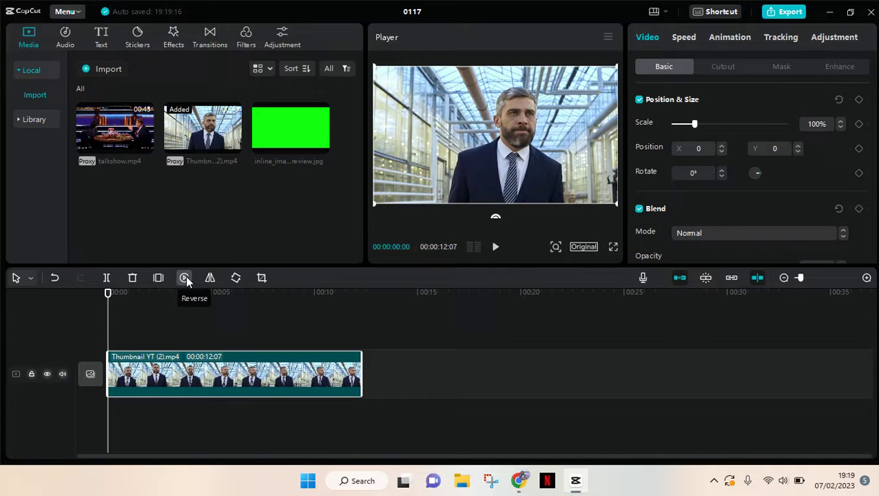
left_click(184, 278)
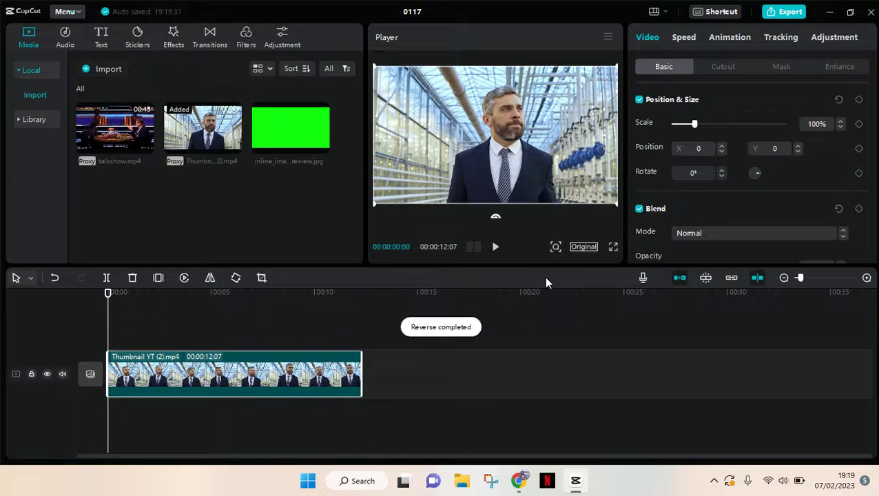
Deselect the clip, return the playhead to 00:00 and play the reversed clip
left_click(311, 314)
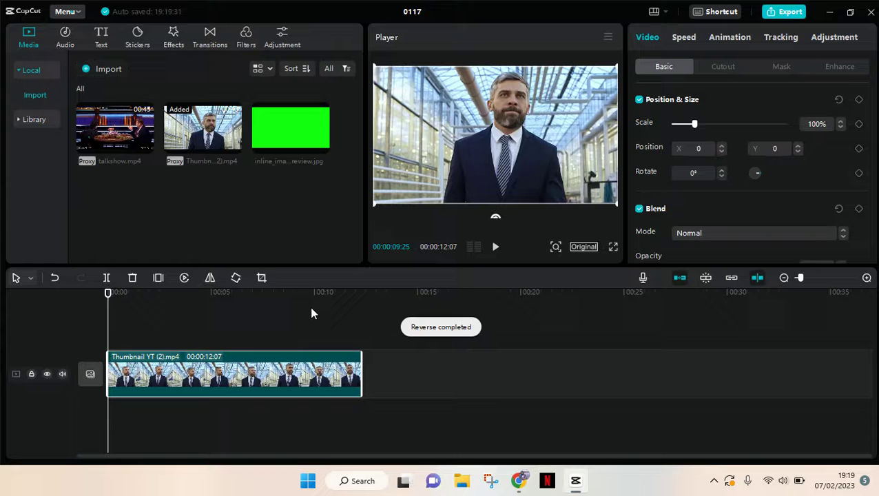
left_click(495, 246)
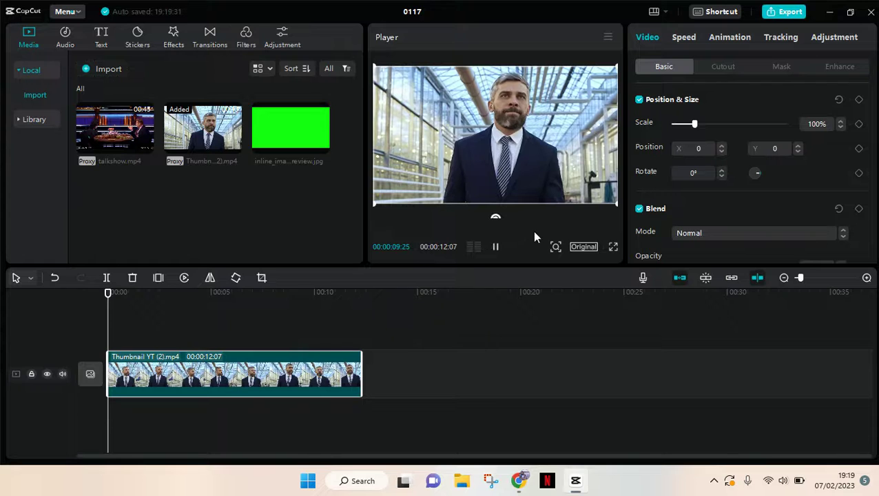
left_click(339, 302)
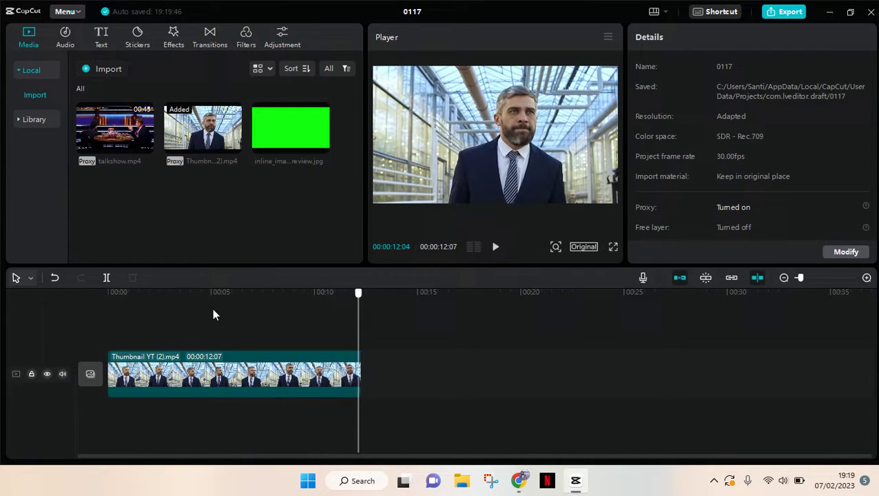
left_click(97, 322)
key("space")
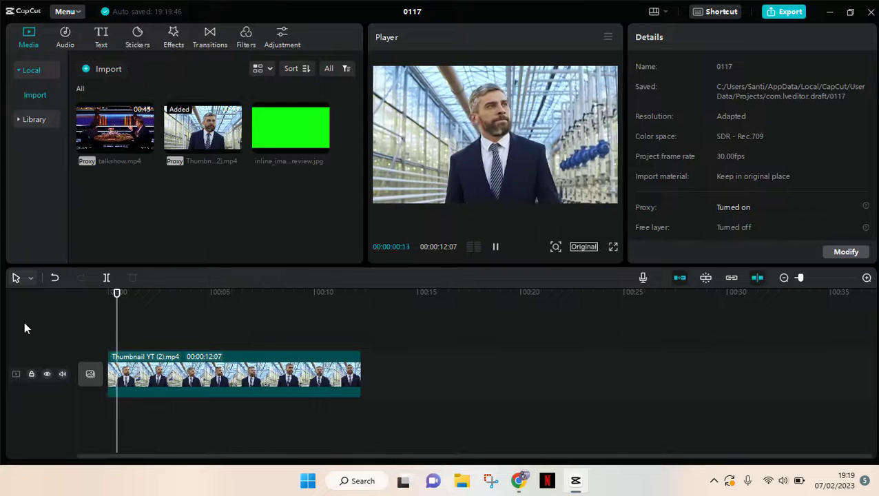